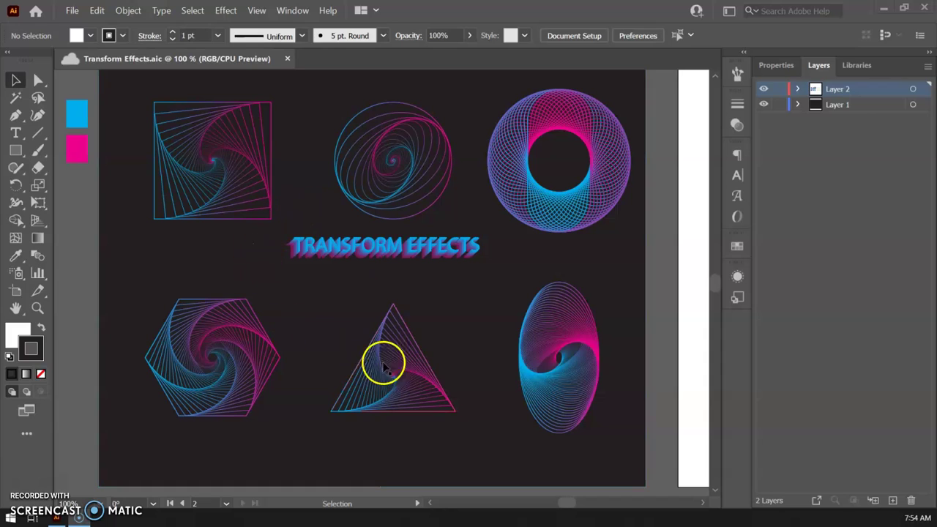
Click into the canvas showing the finished Transform Effects example artboard
left_click(208, 239)
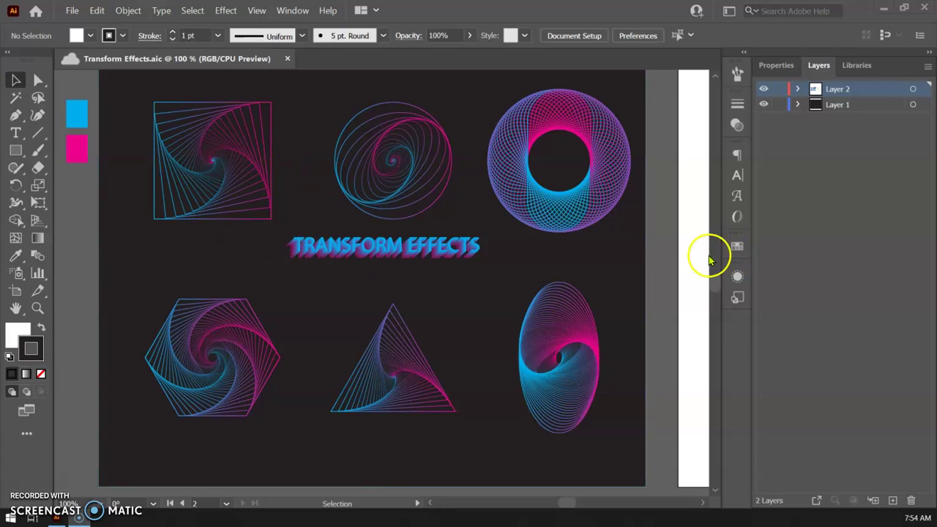
Pan to the white practice artboard with its six outlined shapes and pick the Rectangle Tool
left_click_drag(657, 245, 435, 250)
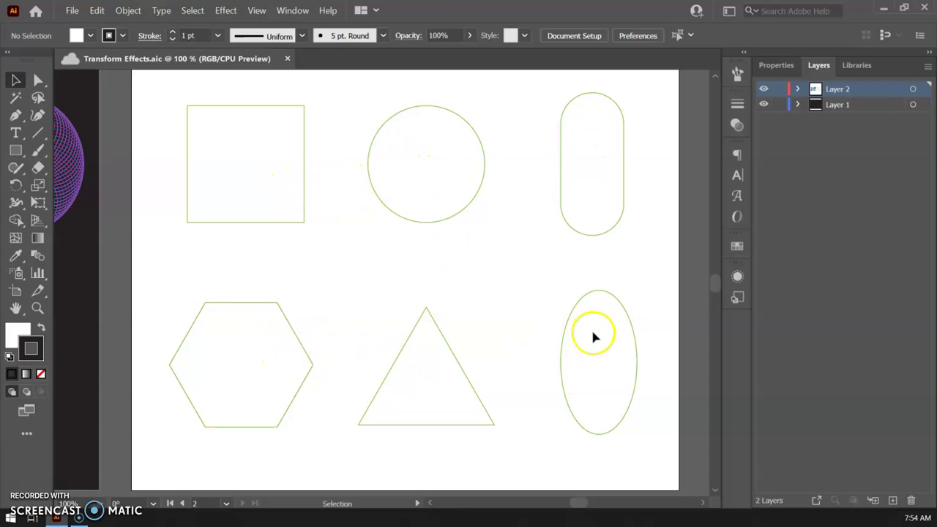
left_click(20, 154)
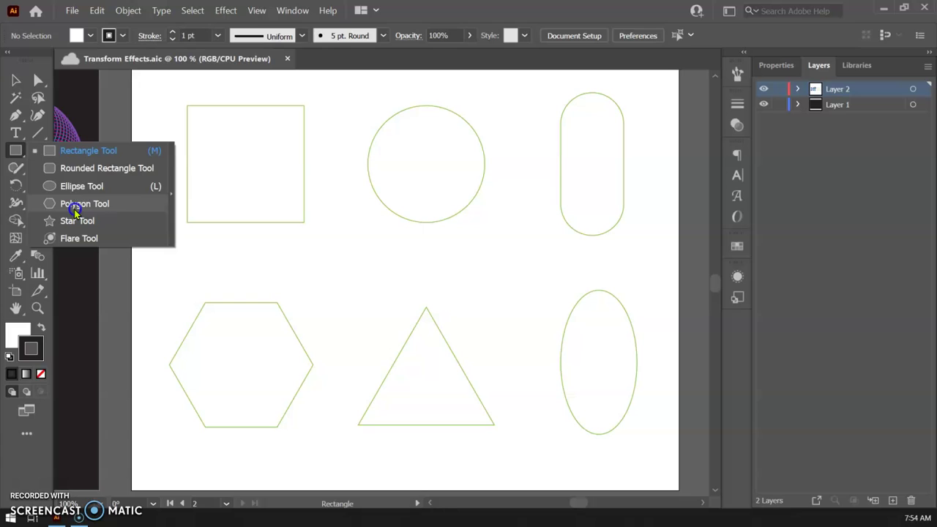
left_click(19, 154)
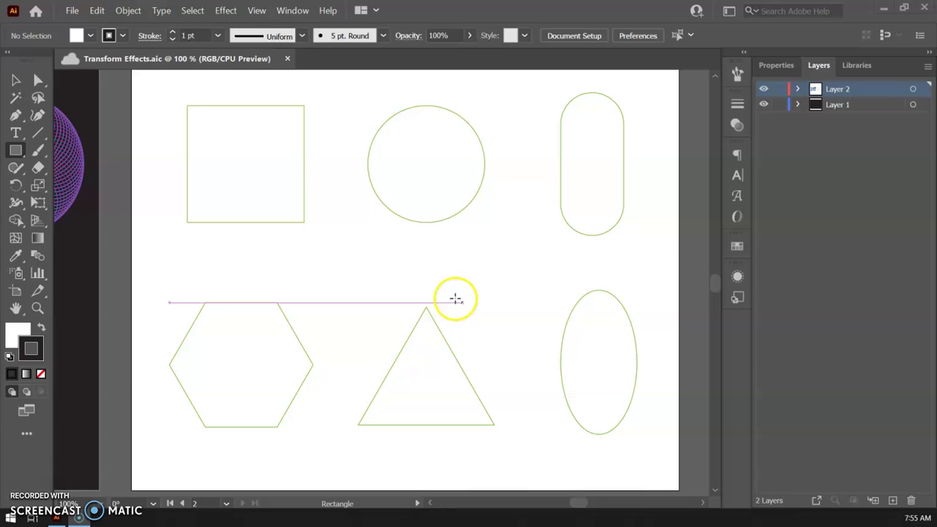
Open File > Document Setup and keep the measurement units as Pixels
left_click(129, 11)
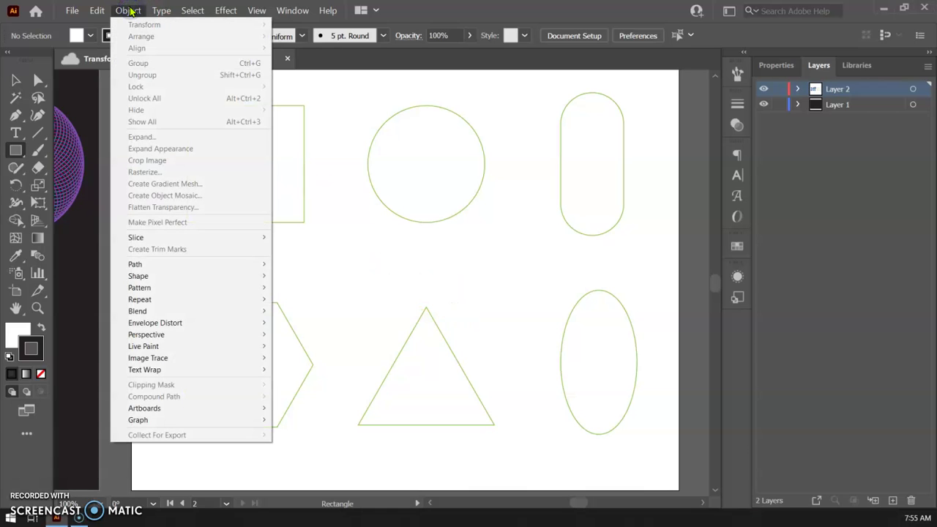
left_click(73, 11)
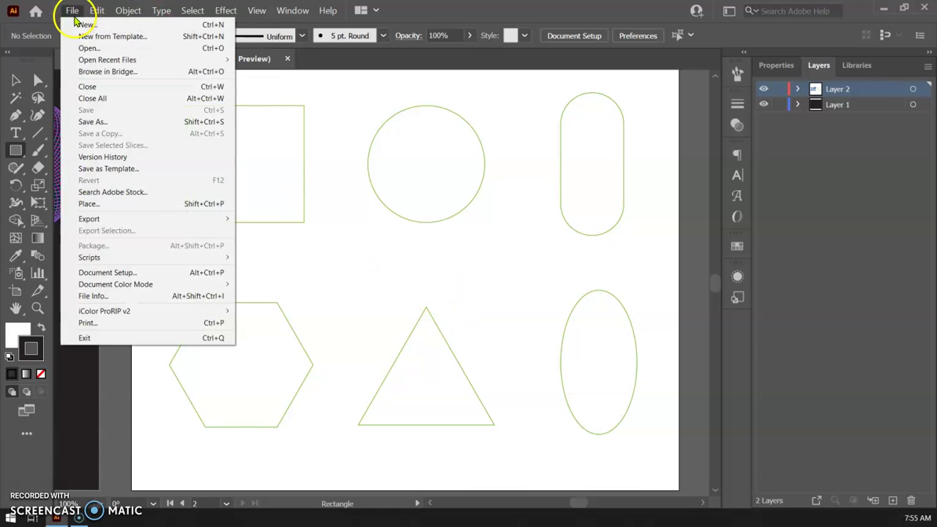
left_click(91, 277)
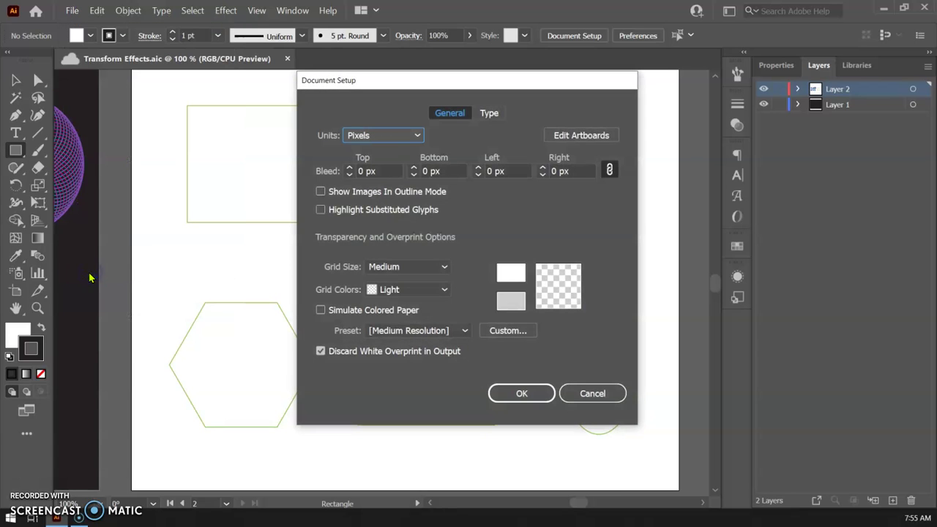
left_click(402, 142)
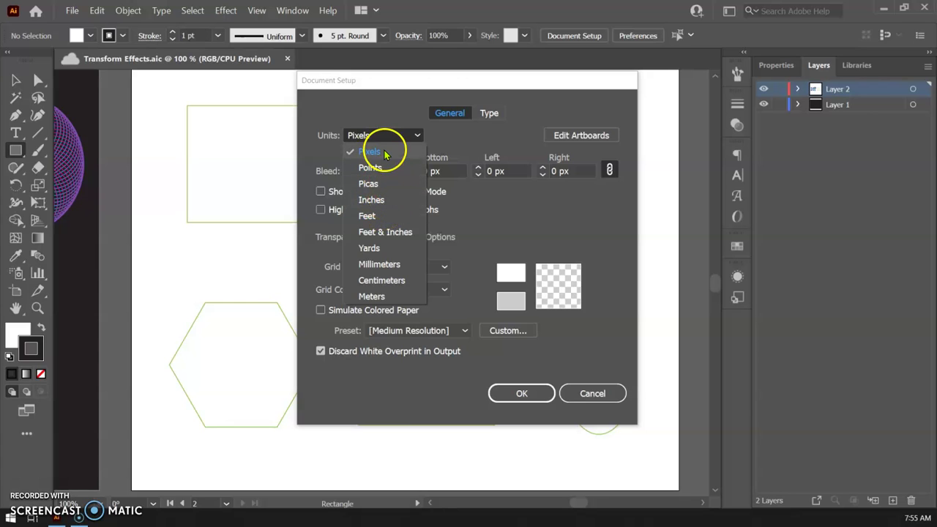
left_click(384, 152)
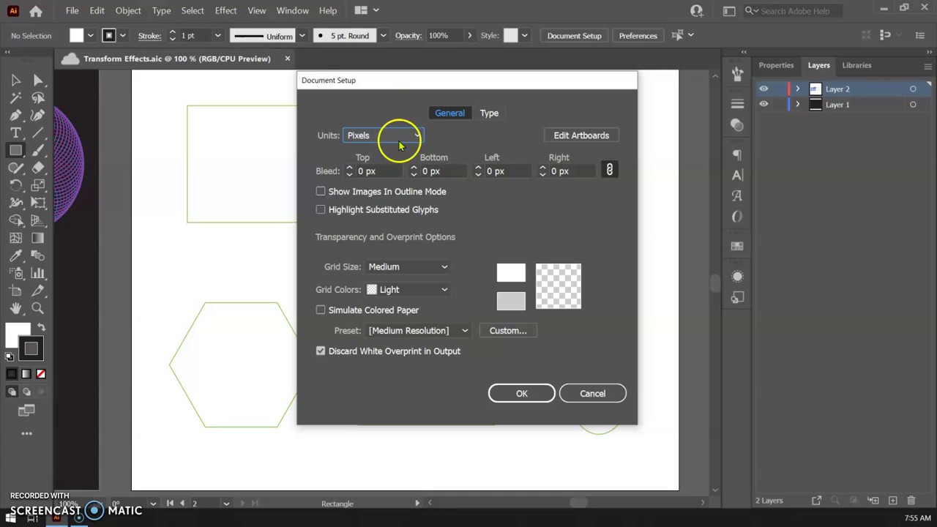
Confirm Document Setup and make Layer 1 the active layer
left_click(523, 394)
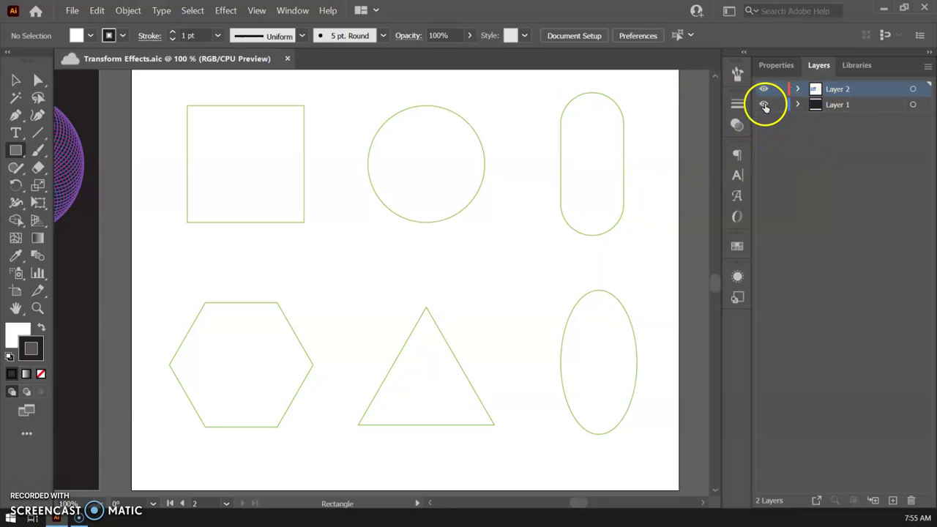
left_click(765, 104)
left_click(764, 105)
left_click(814, 104)
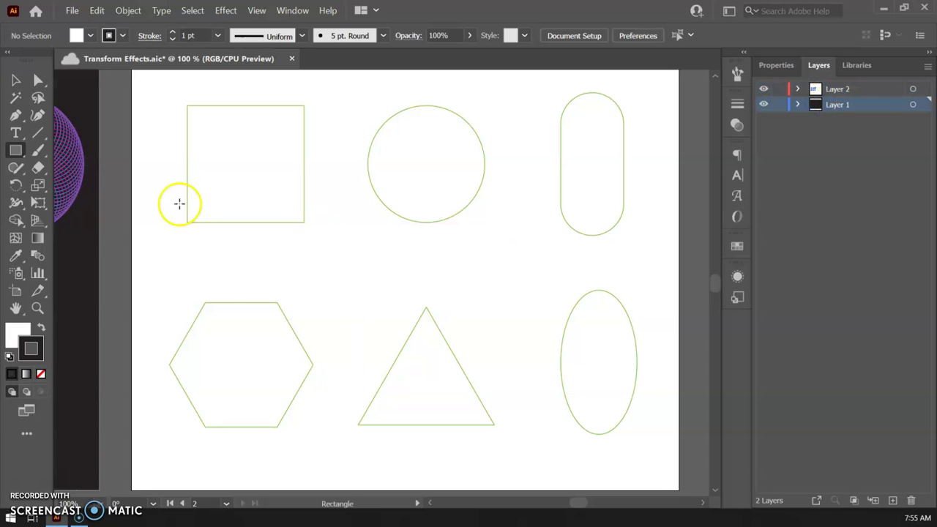
Draw an artboard-sized rectangle with a dark fill and no stroke
left_click(16, 150)
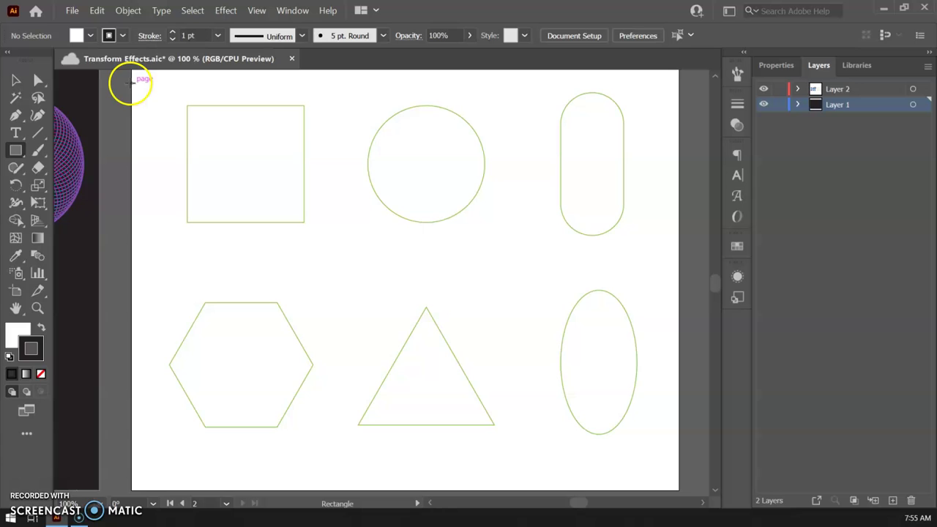
key("ctrl+minus")
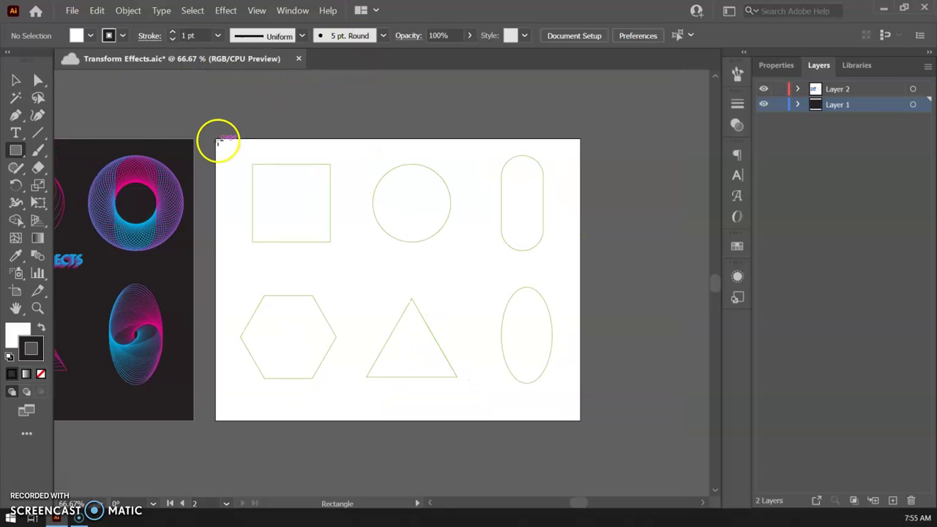
mouse_move(216, 139)
left_mouse_down()
mouse_move(561, 366)
mouse_move(580, 421)
left_mouse_up()
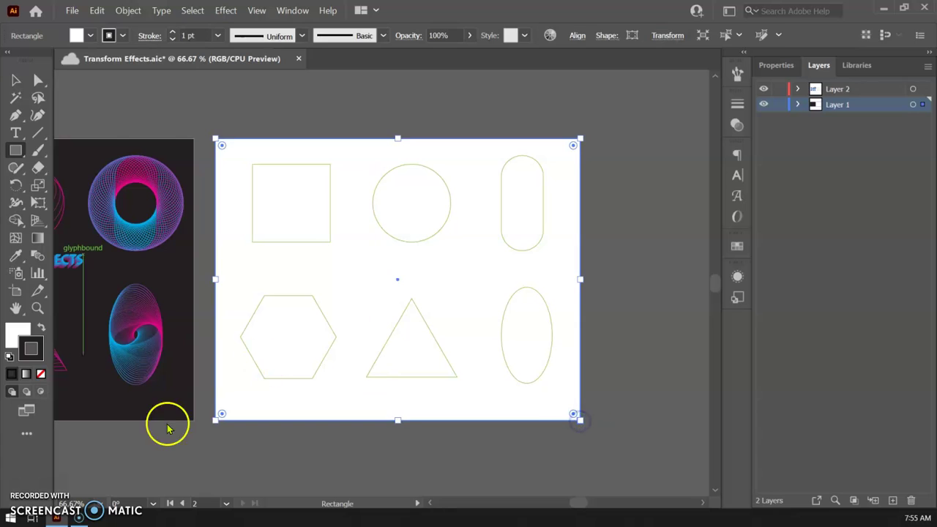
left_click(42, 331)
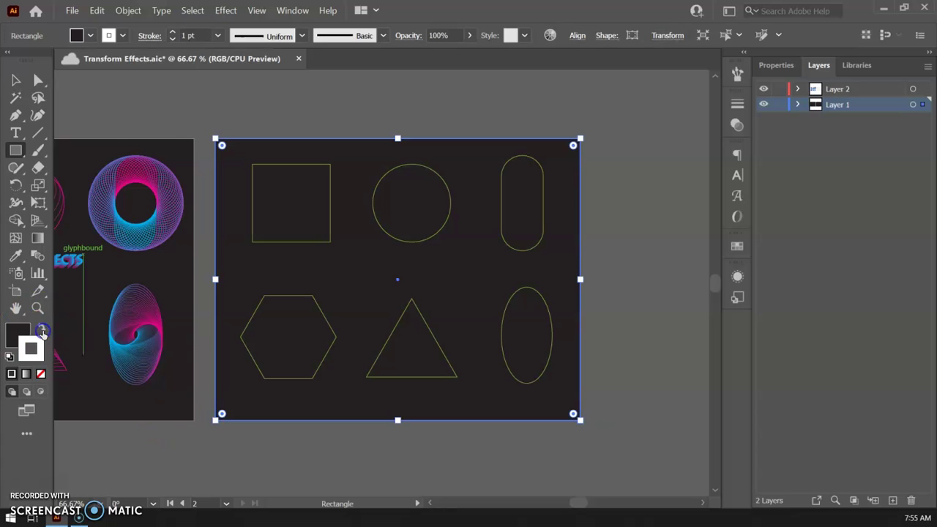
left_click(41, 374)
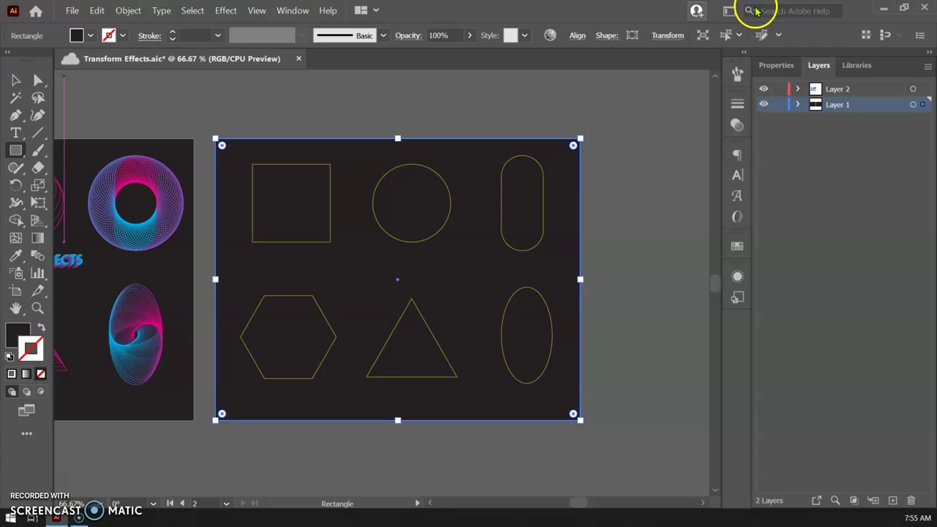
Lock Layer 1, make Layer 2 active, and save the file
left_click(781, 104)
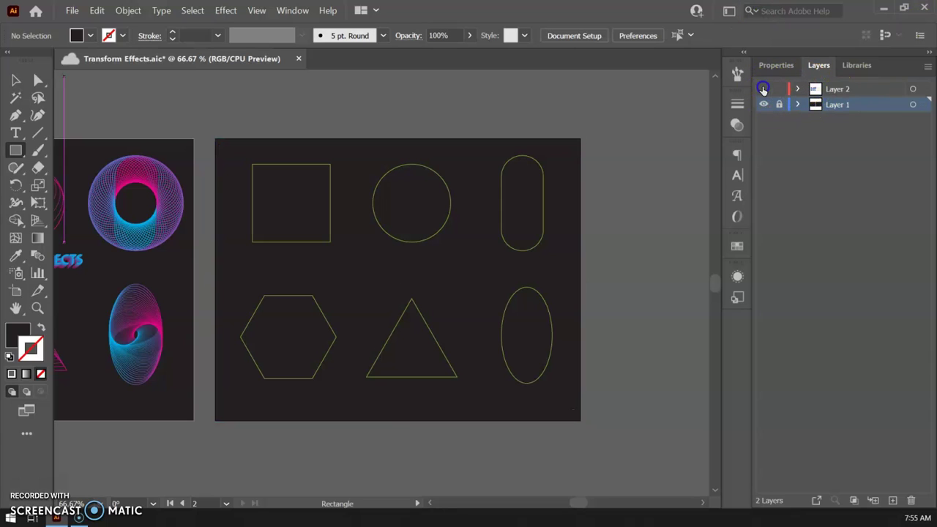
left_click(763, 89)
left_click(763, 89)
left_click(813, 89)
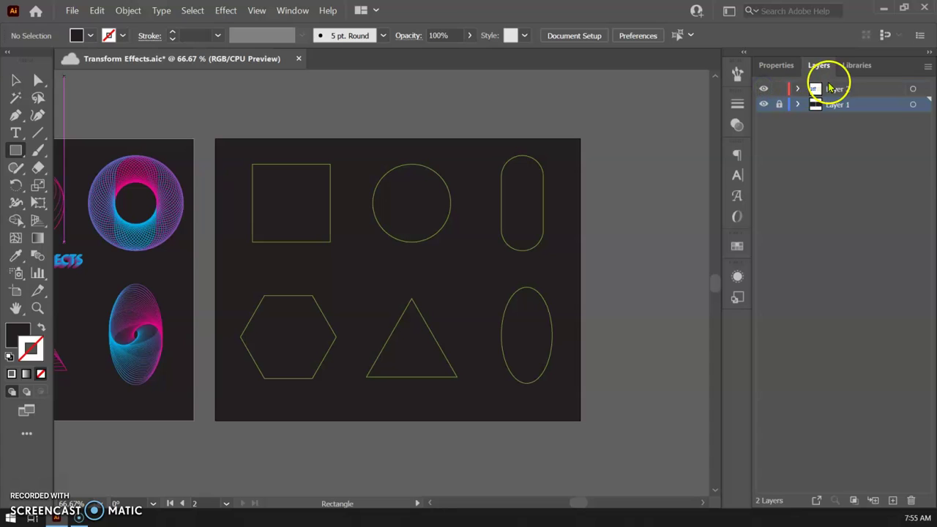
key("ctrl+s")
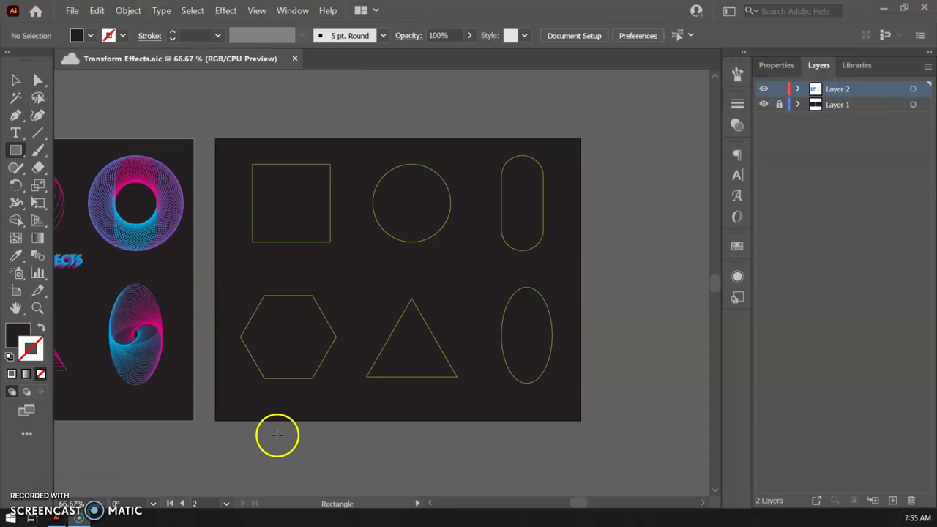
Zoom to 150% and draw a small CMYK Magenta rectangle below the outlined square
left_click(16, 79)
key("ctrl+equal")
key("ctrl+equal")
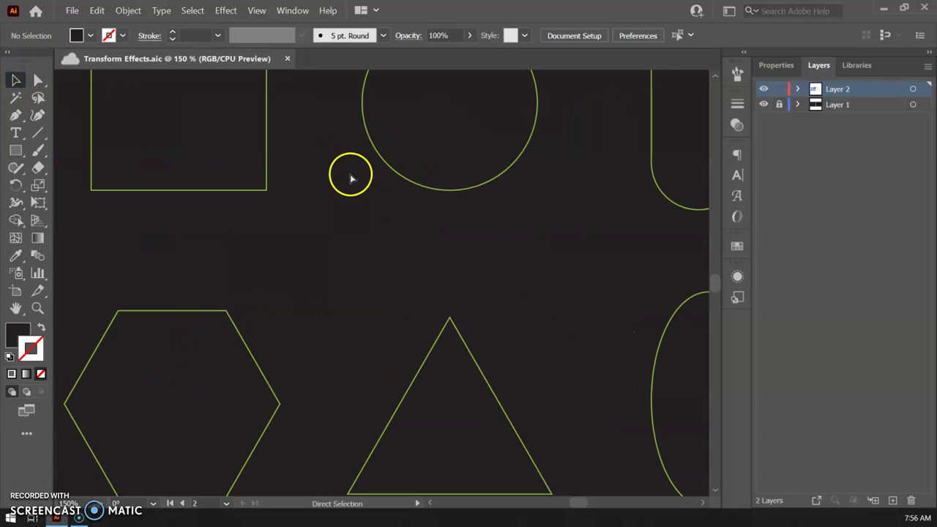
left_click_drag(283, 264, 347, 272)
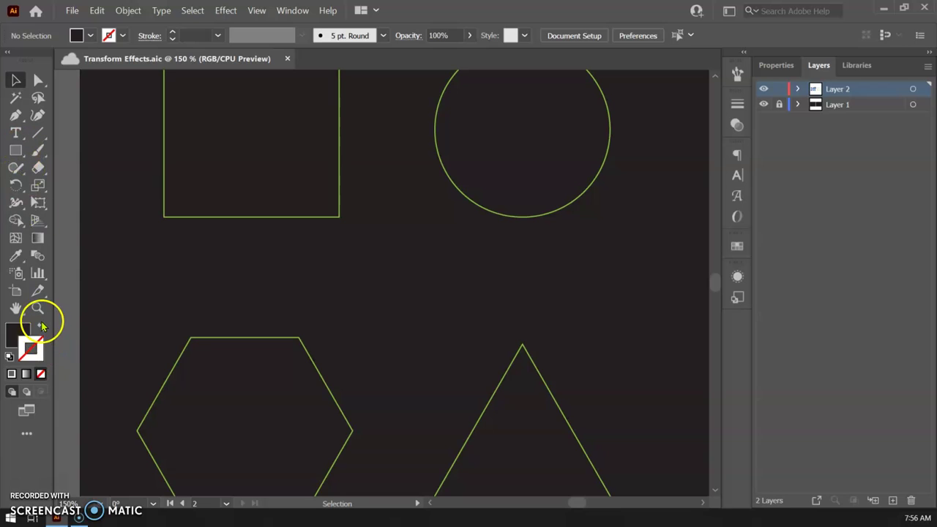
left_click(19, 330)
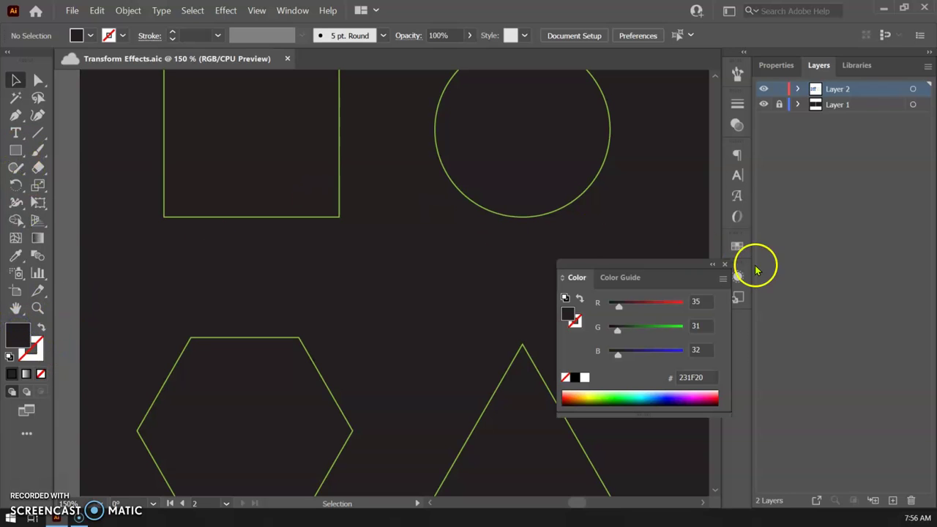
left_click(16, 151)
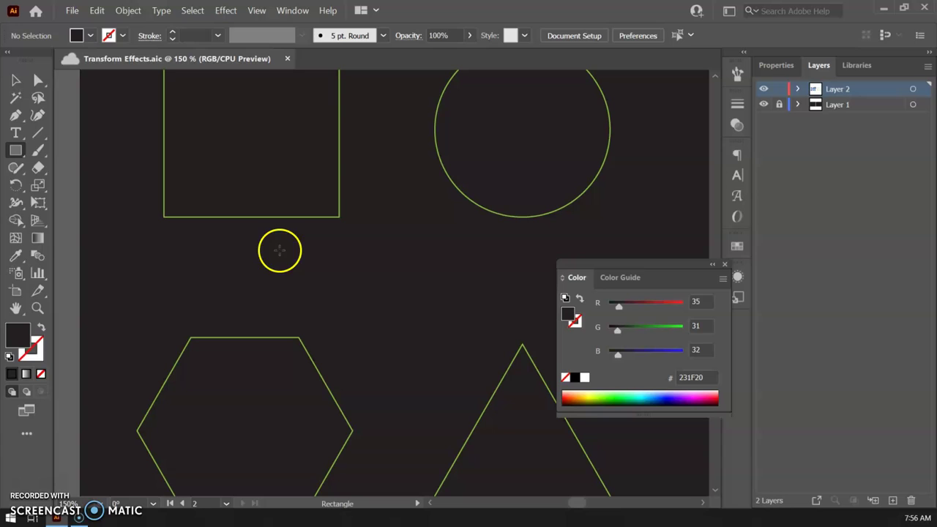
left_click_drag(279, 250, 351, 310)
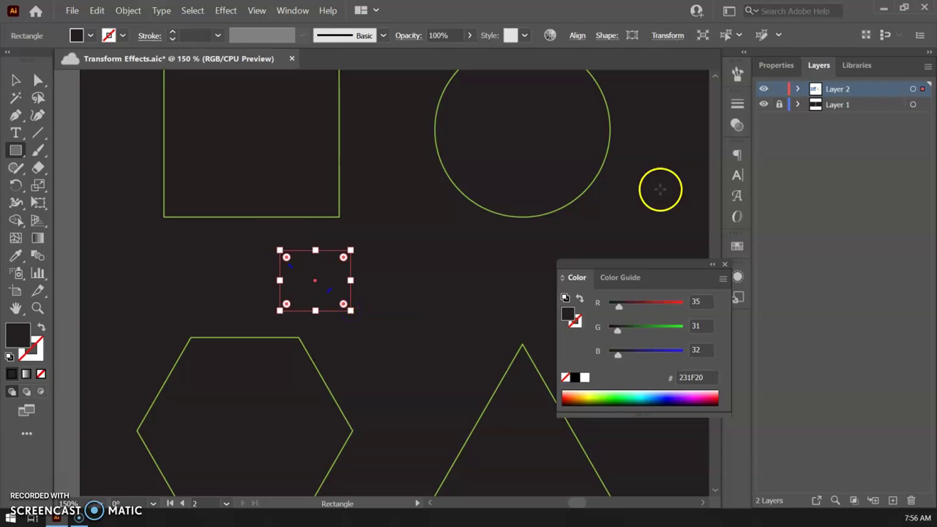
left_click(736, 249)
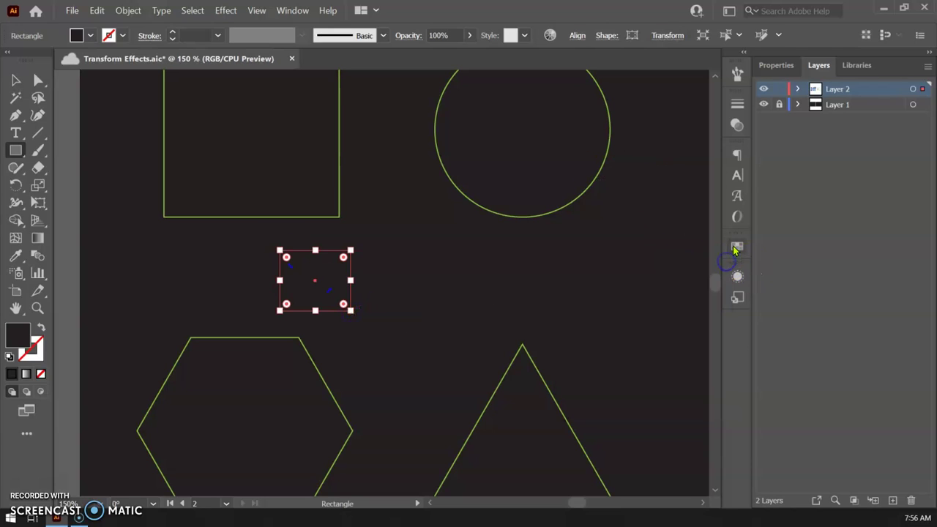
left_click(736, 248)
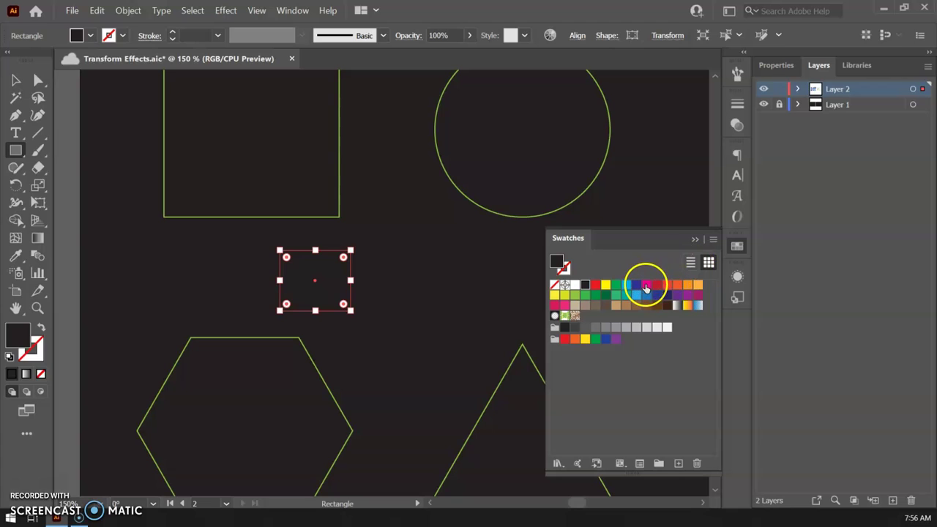
left_click(646, 285)
left_click(646, 286)
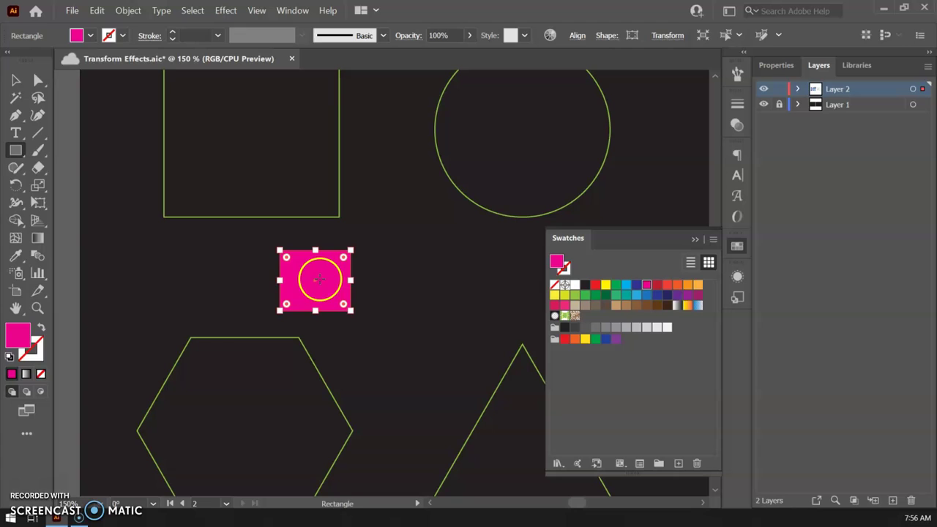
Move the magenta rectangle right, Alt-drag a copy to its left, and fill it CMYK Cyan
key("v")
left_click_drag(317, 285, 440, 296)
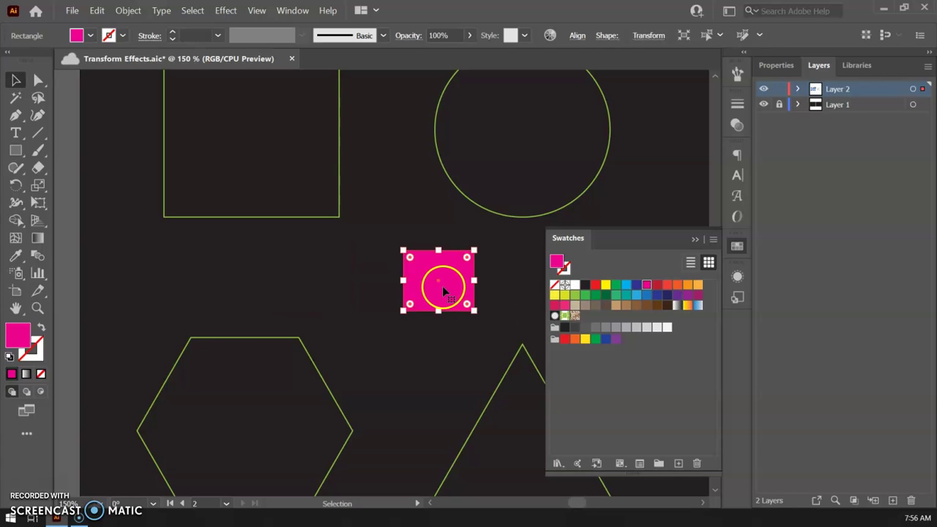
left_click_drag(440, 287, 329, 287)
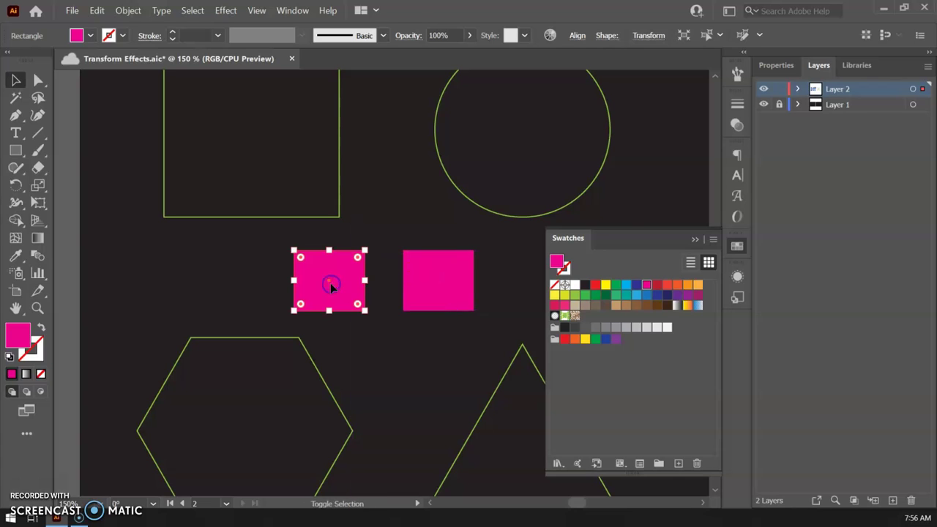
left_click(627, 286)
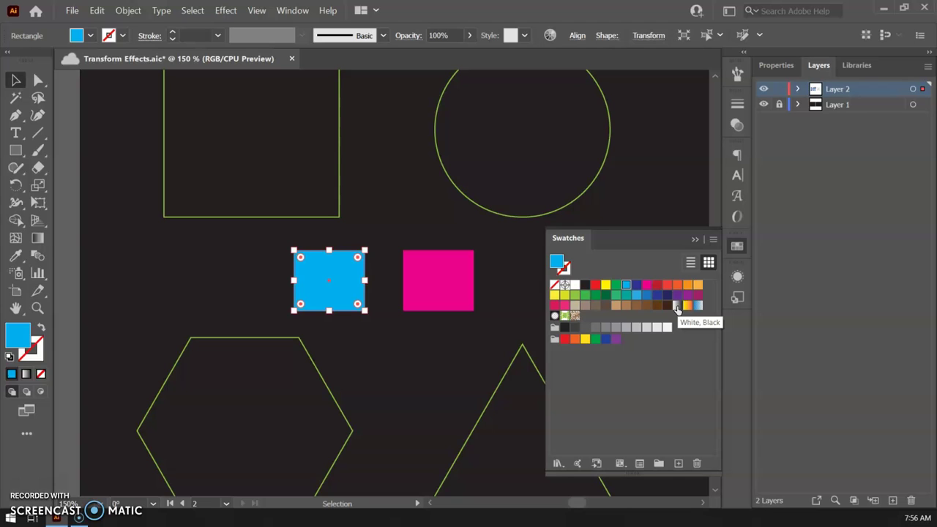
Fill the copy with the White, Black gradient and start Edit Gradient
left_click(678, 308)
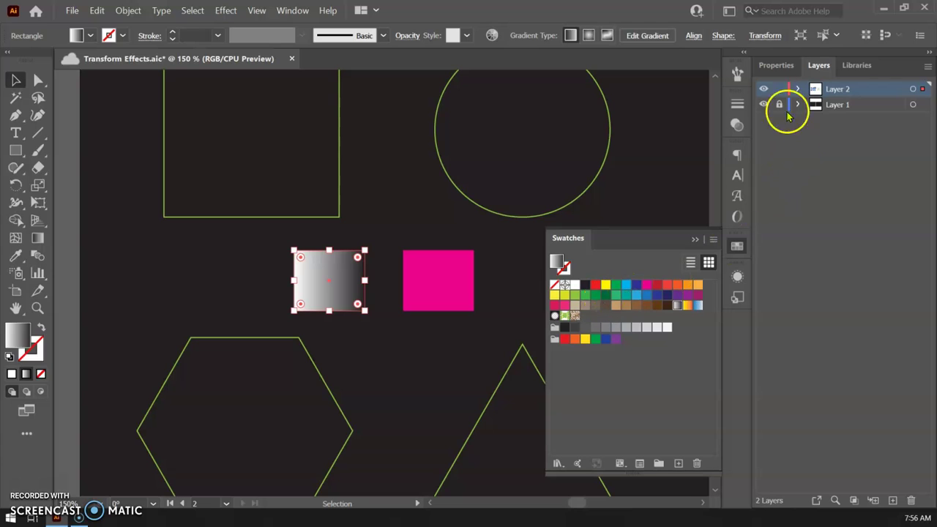
left_click(776, 65)
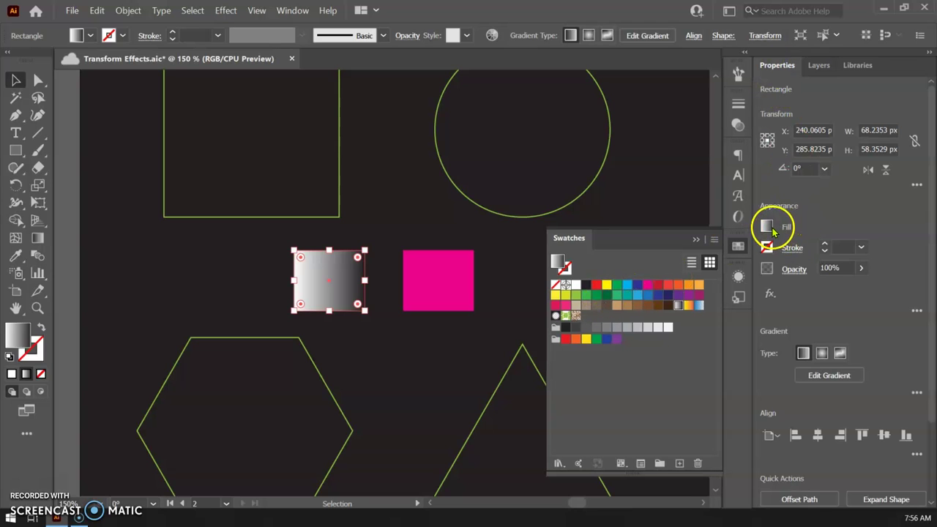
left_click(810, 377)
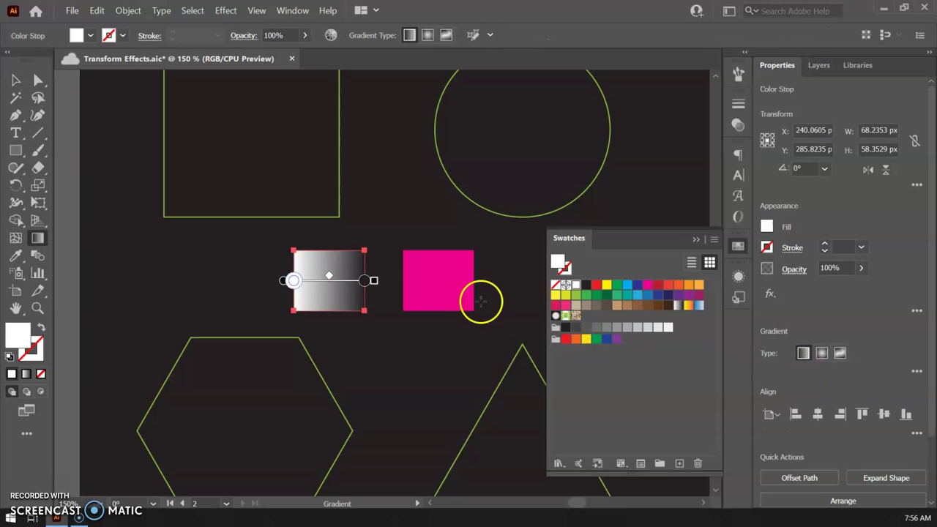
Recolour the gradient stops to magenta on the right and cyan on the left
left_click(364, 282)
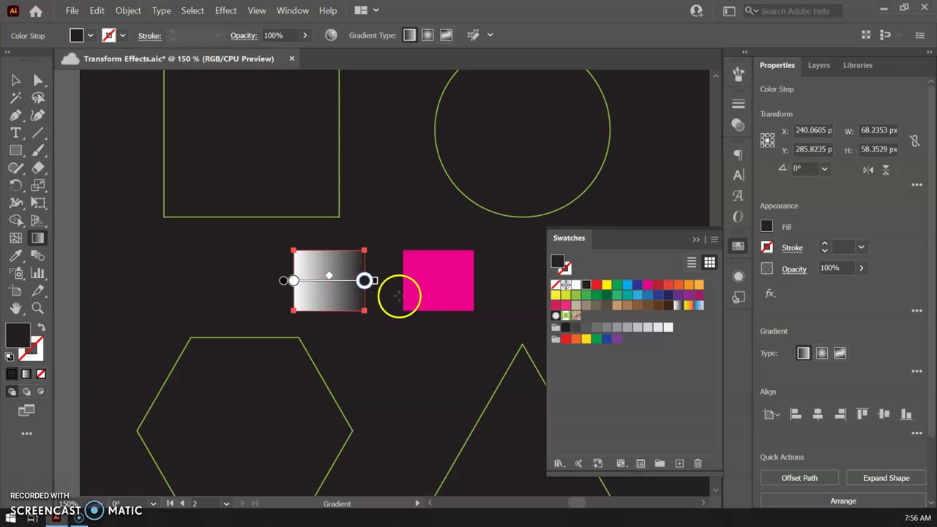
double_click(365, 282)
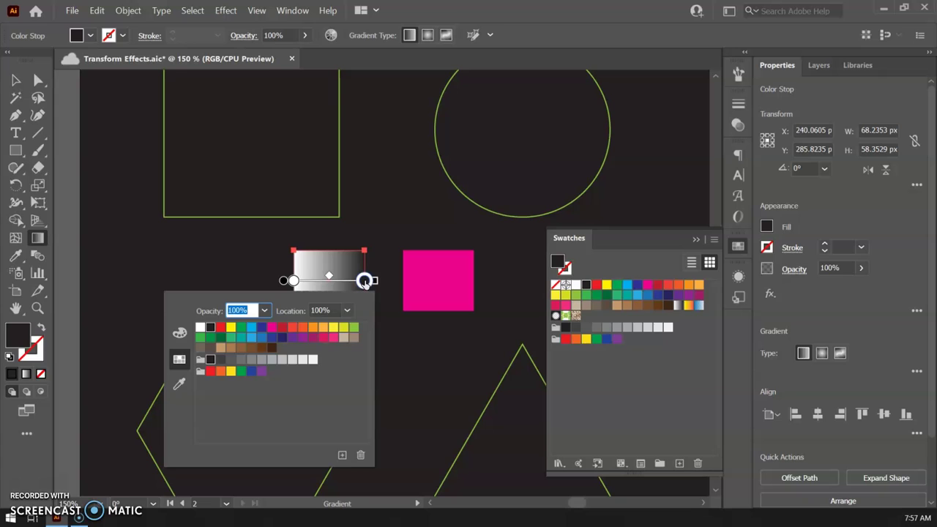
left_click(270, 332)
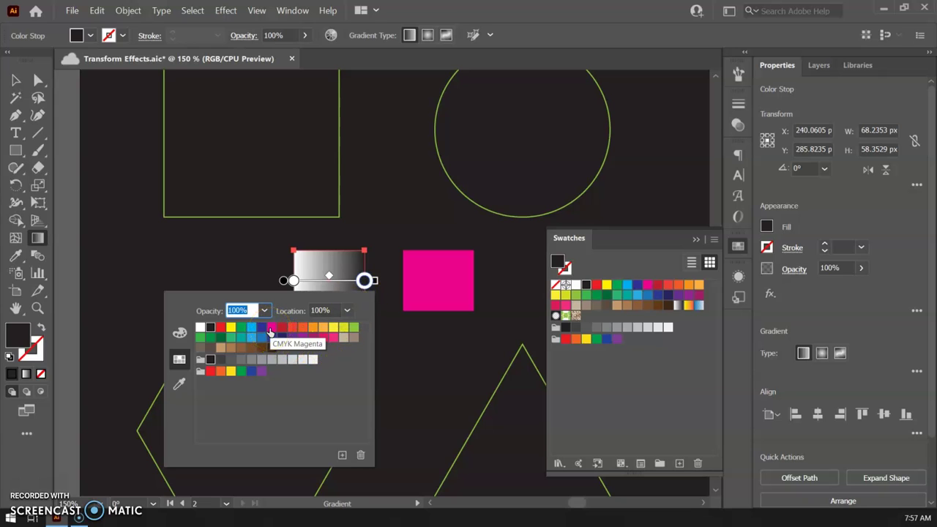
left_click(292, 282)
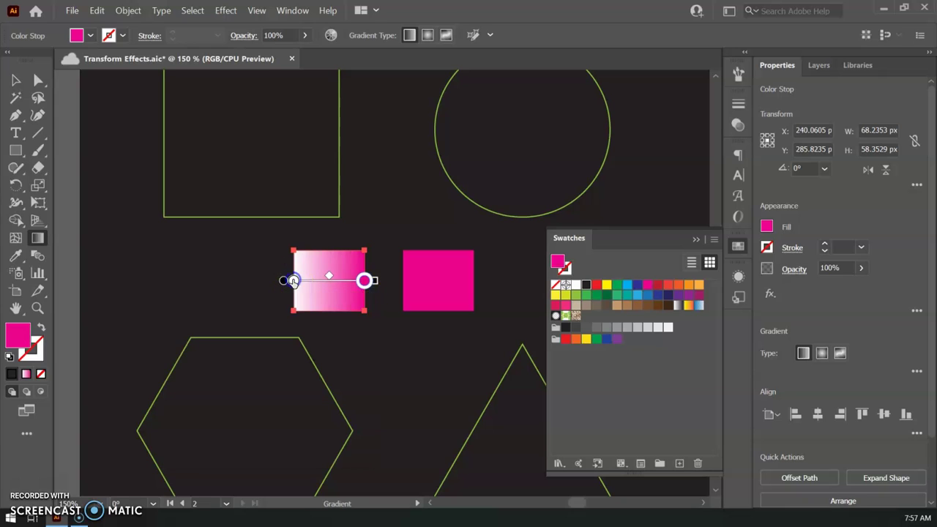
double_click(292, 282)
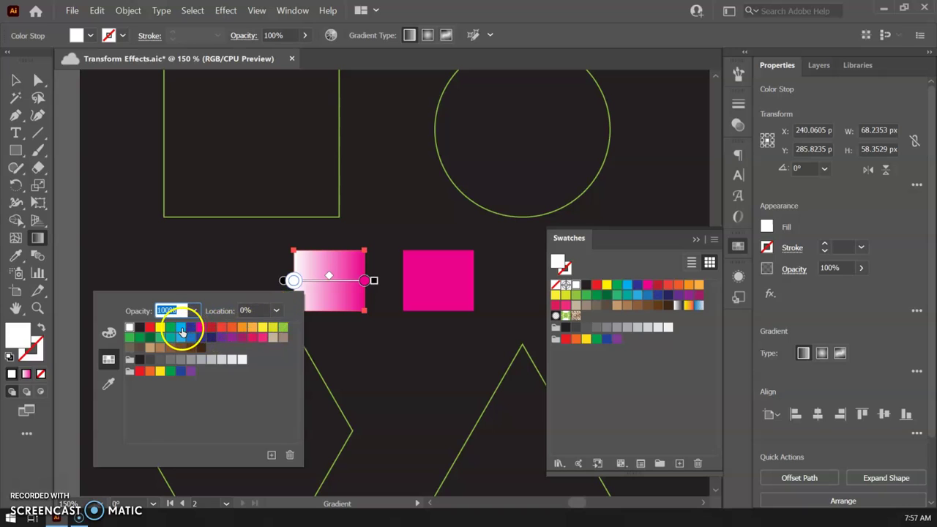
left_click(180, 332)
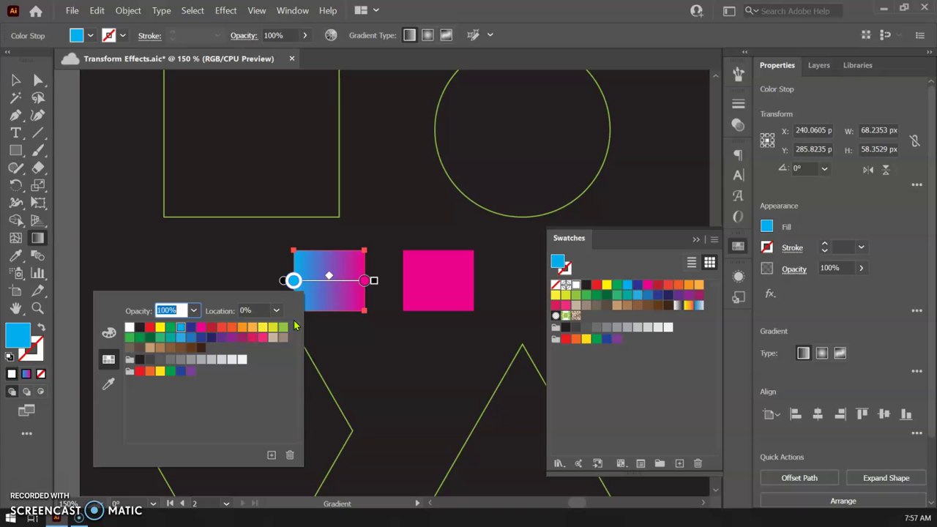
left_click(578, 238)
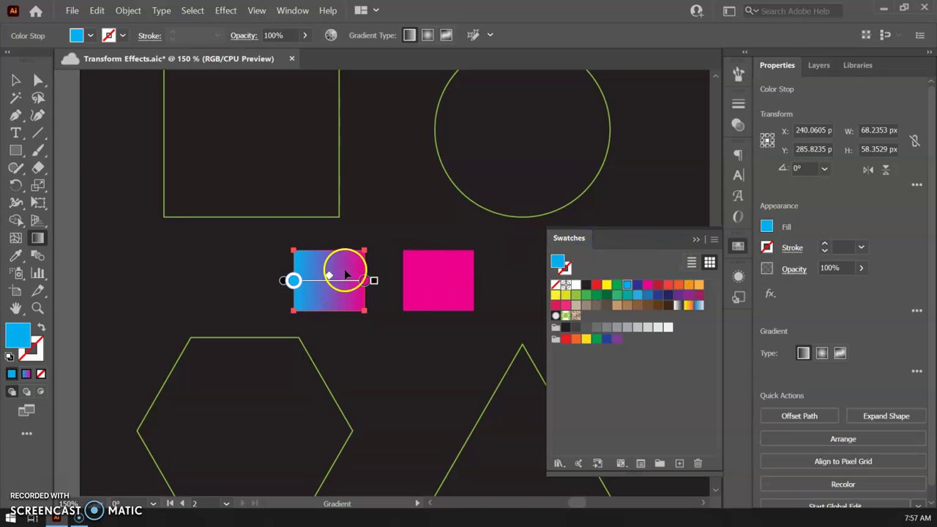
left_click(14, 78)
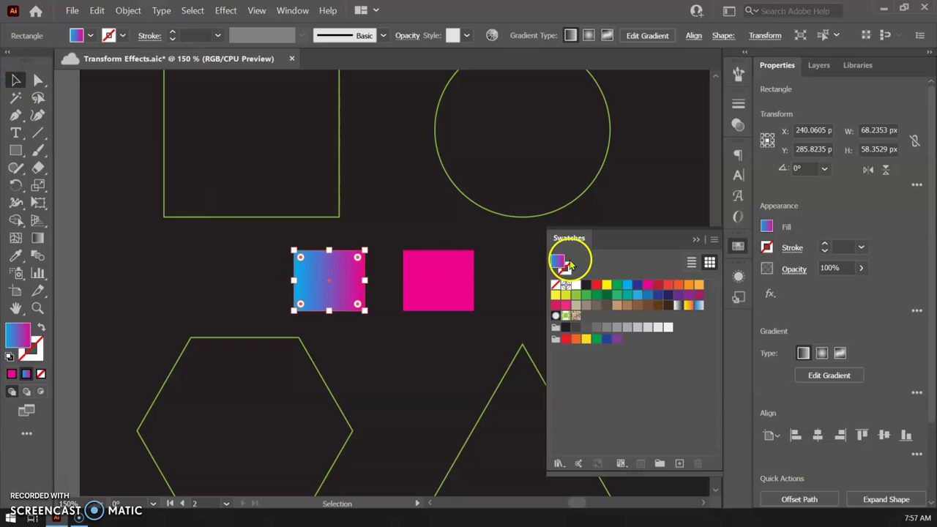
Save the cyan-to-magenta gradient as a new swatch, then delete the magenta and gradient rectangles
left_click_drag(562, 268, 587, 315)
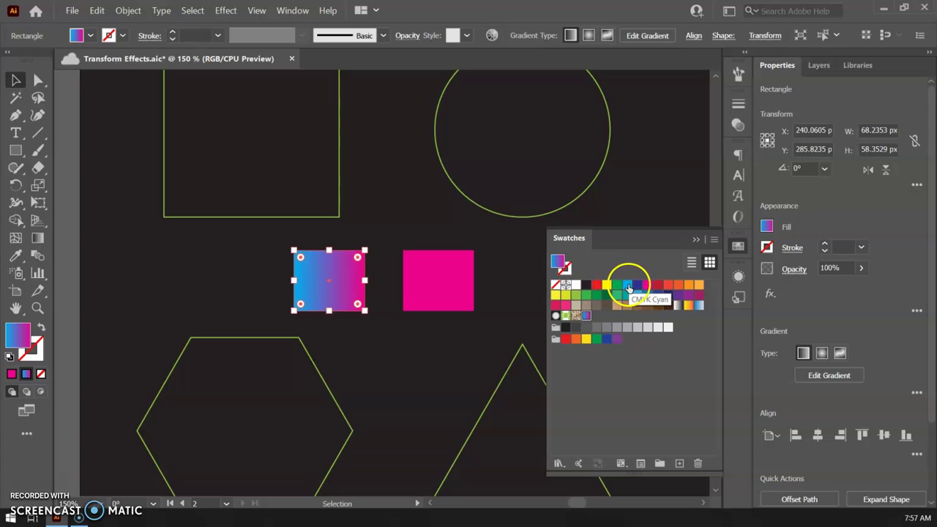
left_click(453, 290)
key("Delete")
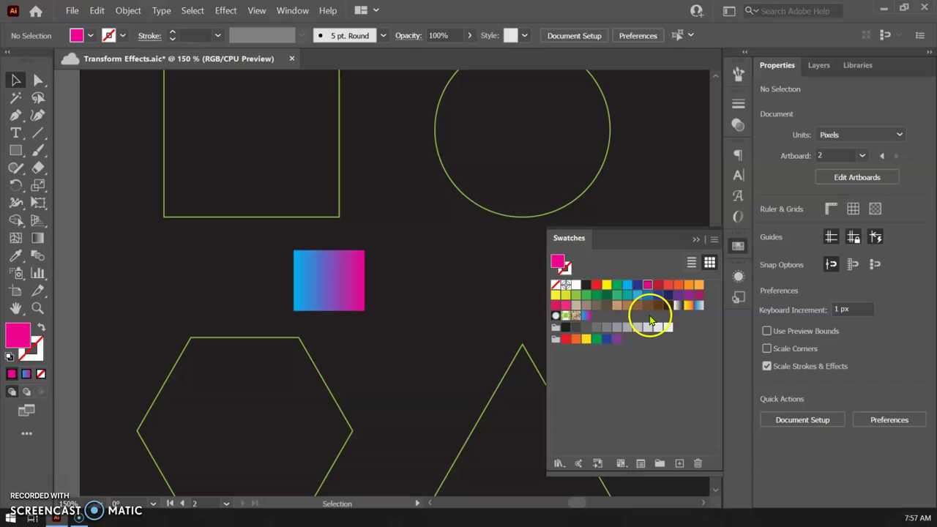
left_click(358, 284)
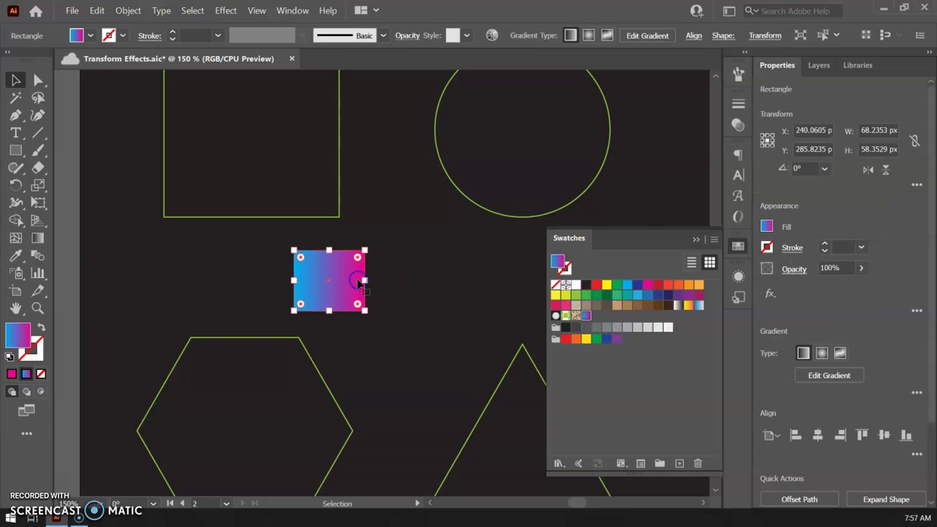
key("Delete")
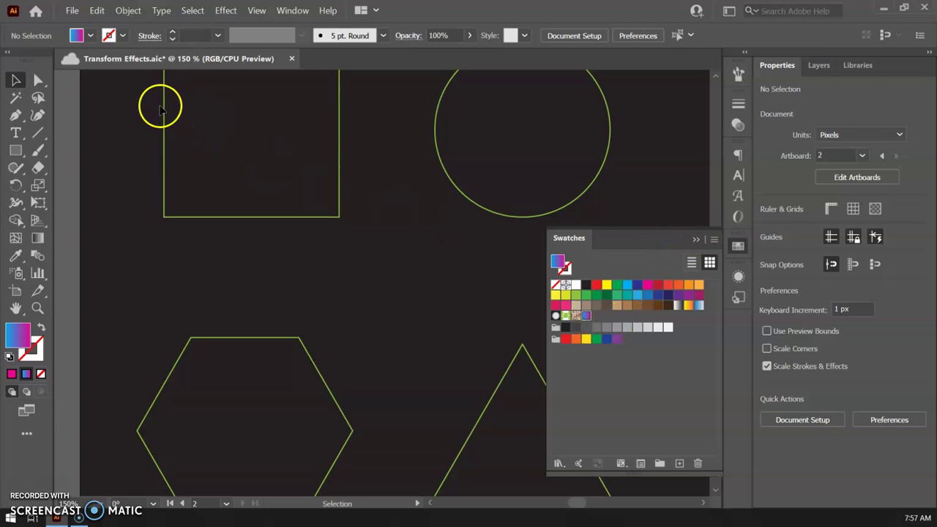
Zoom to 100% and bring the whole practice artboard into view with nothing selected
left_click_drag(149, 108, 359, 268)
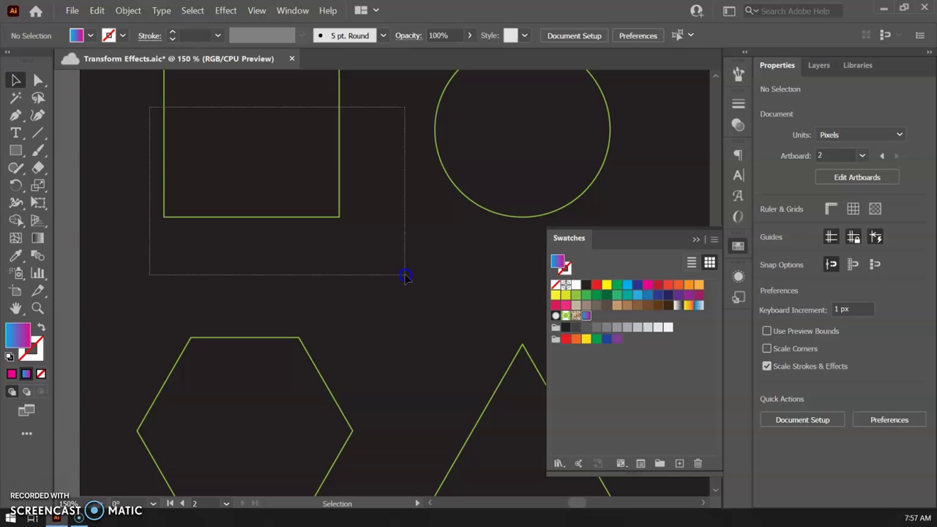
left_click_drag(405, 275, 408, 276)
key("a")
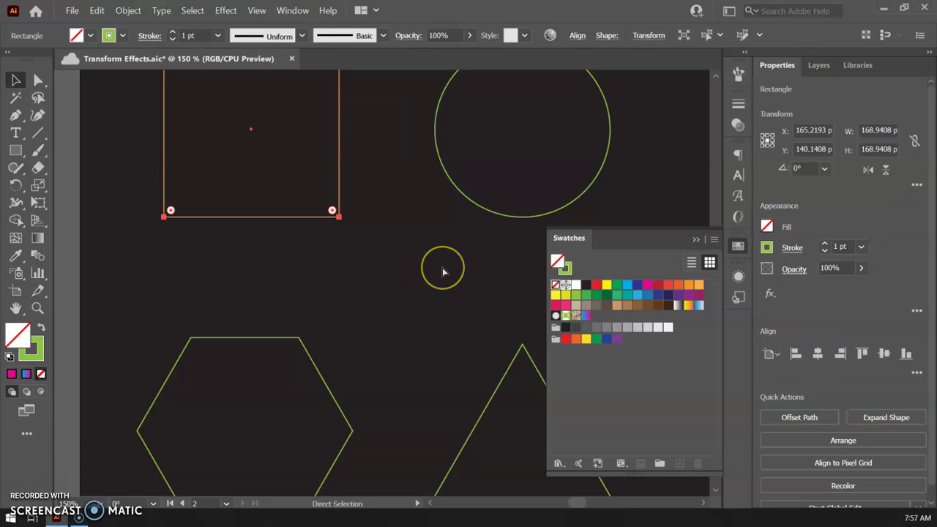
key("ctrl+1")
key("v")
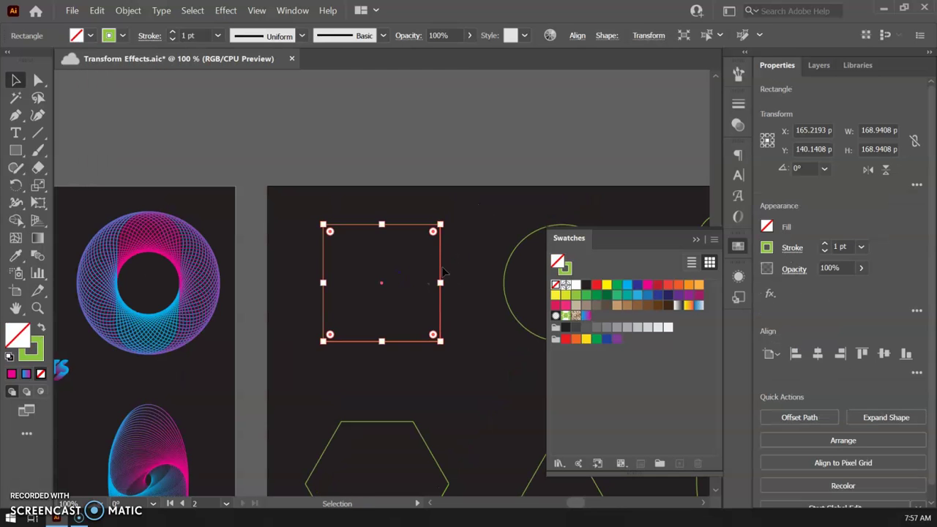
left_click_drag(410, 192, 215, 96)
left_click(98, 95)
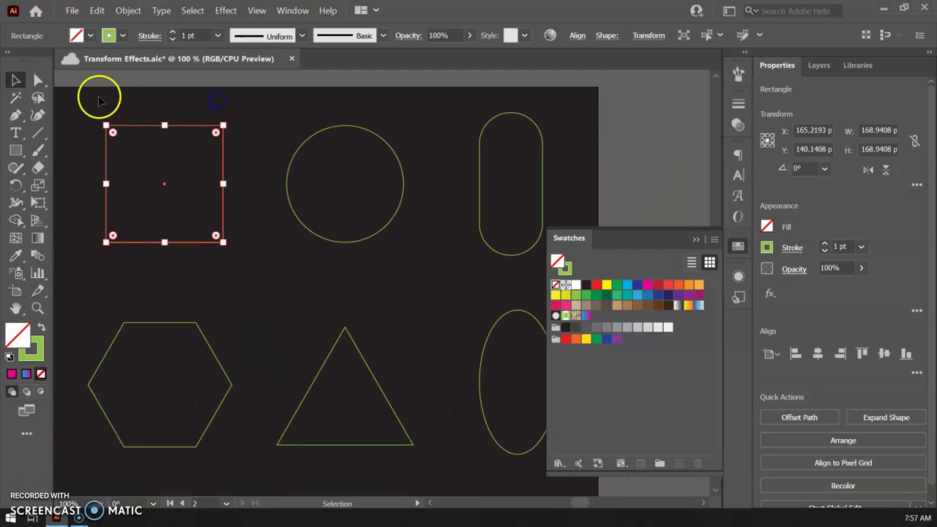
Select all six outlined shapes and stroke them with the saved cyan-to-magenta gradient swatch
left_click_drag(91, 101, 528, 474)
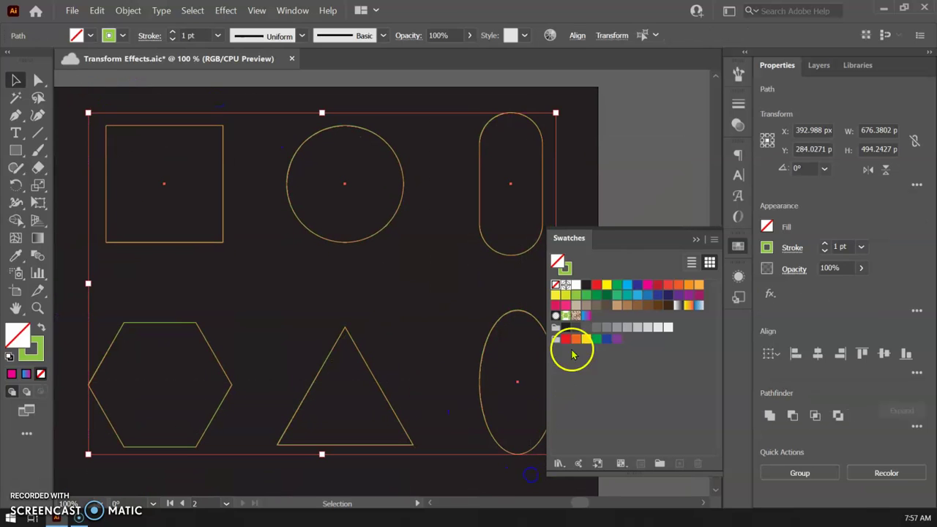
left_click(570, 271)
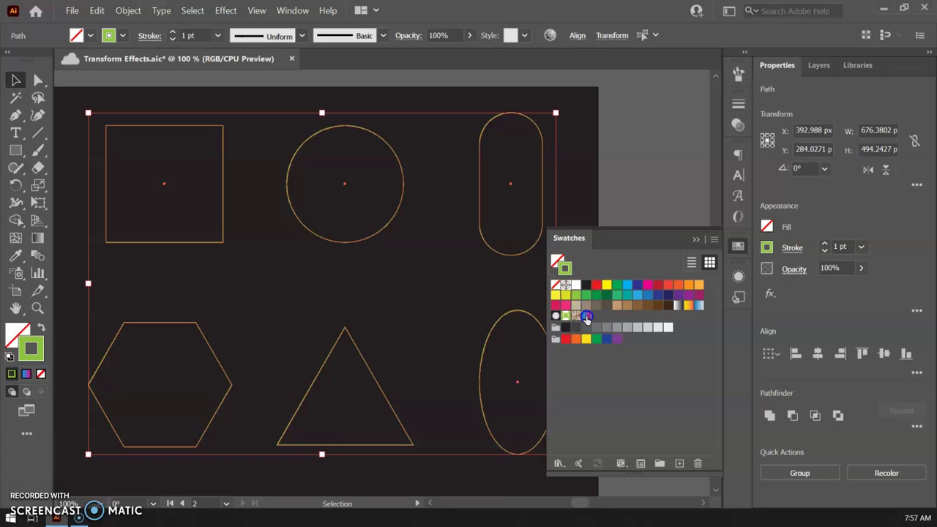
left_click(586, 316)
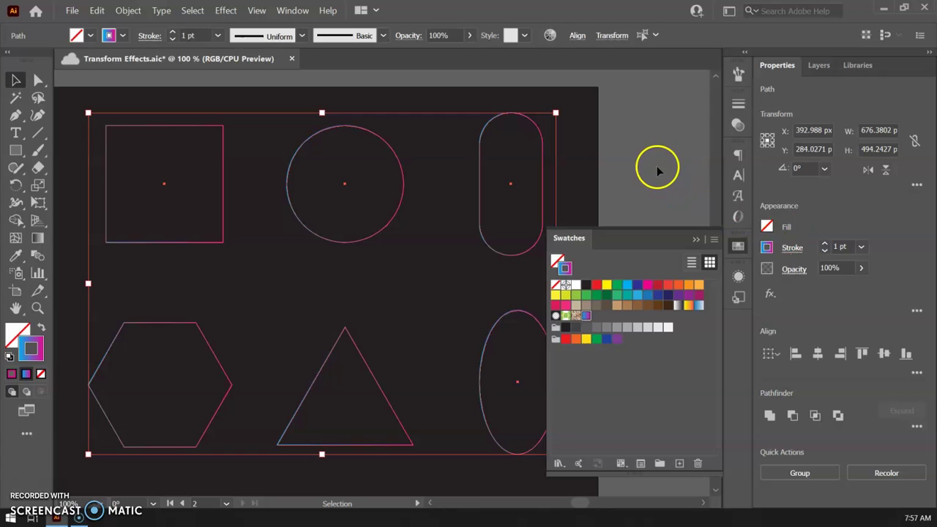
left_click(657, 170)
left_click(739, 245)
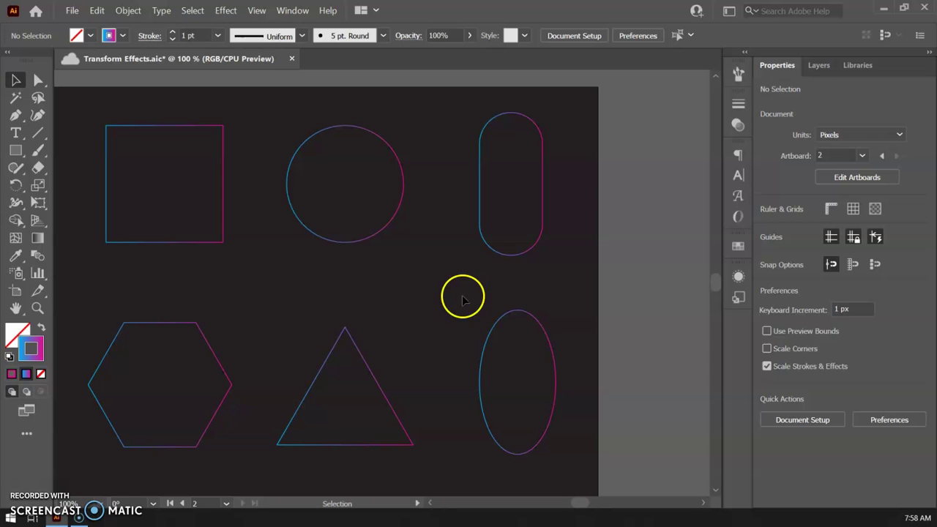
left_click_drag(395, 289, 442, 271)
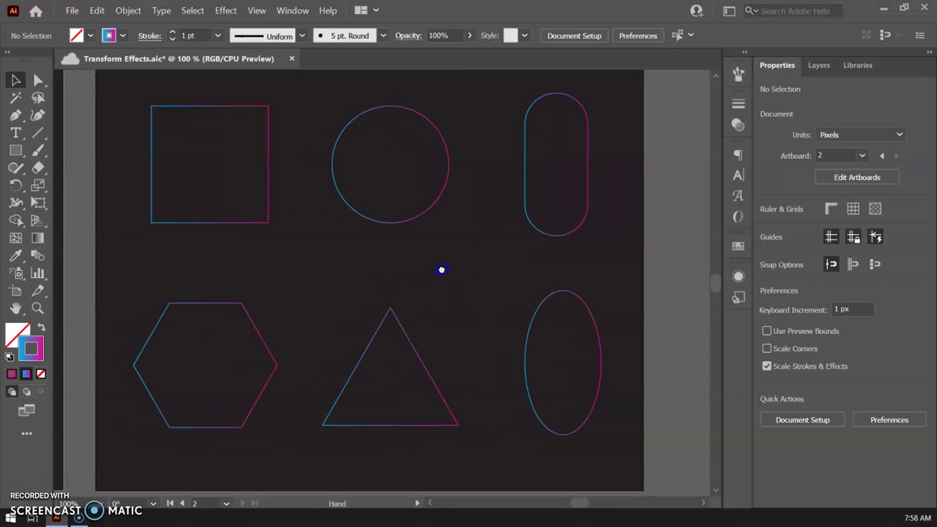